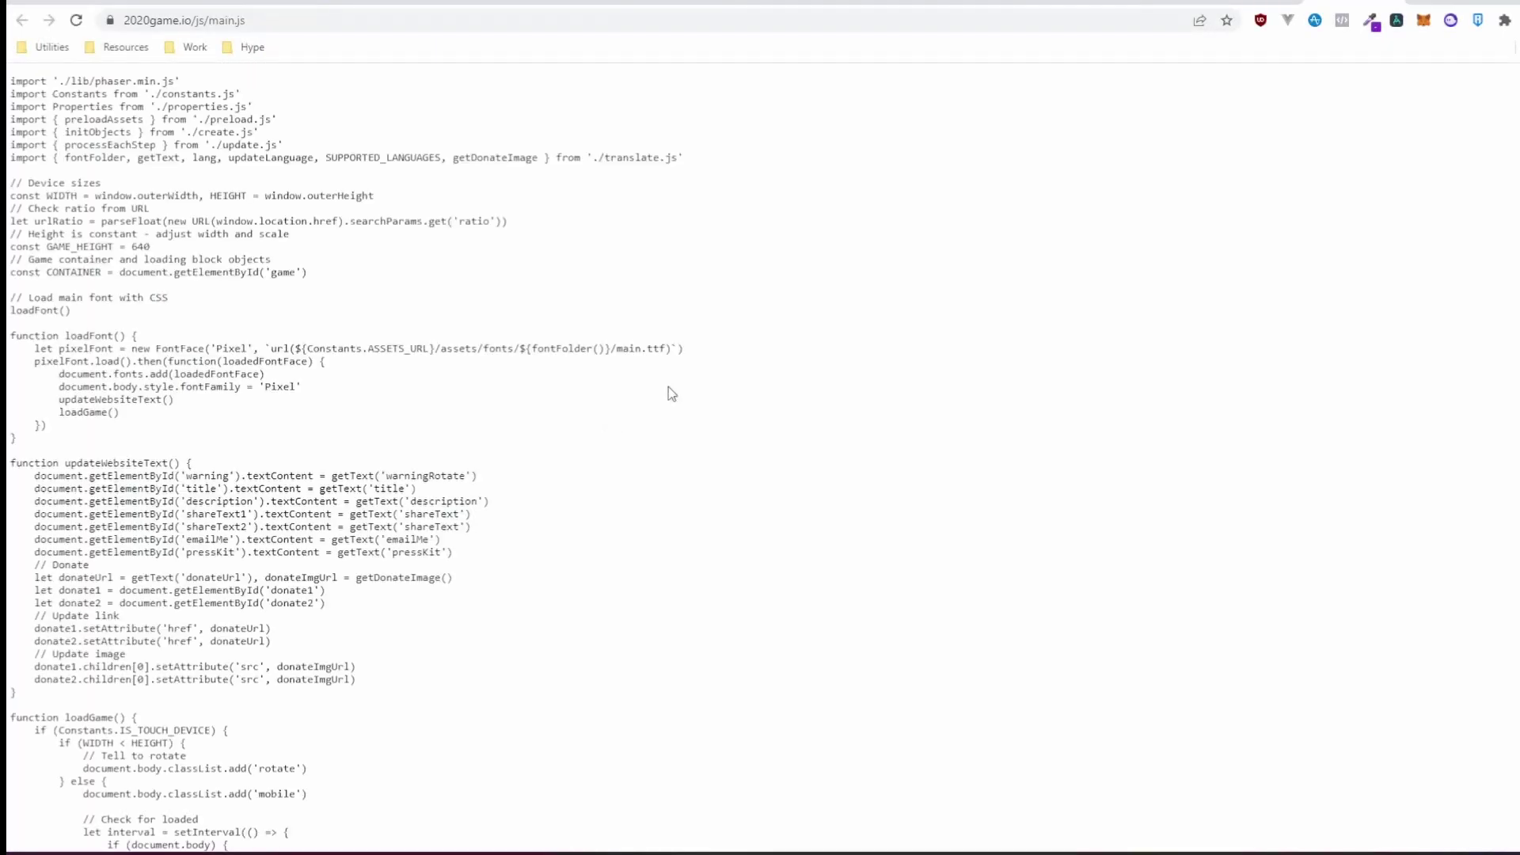
scroll(669, 393, "down", 5)
scroll(669, 393, "down", 5)
scroll(660, 399, "up", 9)
scroll(651, 404, "up", 2)
Highlight the phaser.min.js import, then search main.js for 'phaser' and step through its four matches
left_click_drag(182, 81, 29, 81)
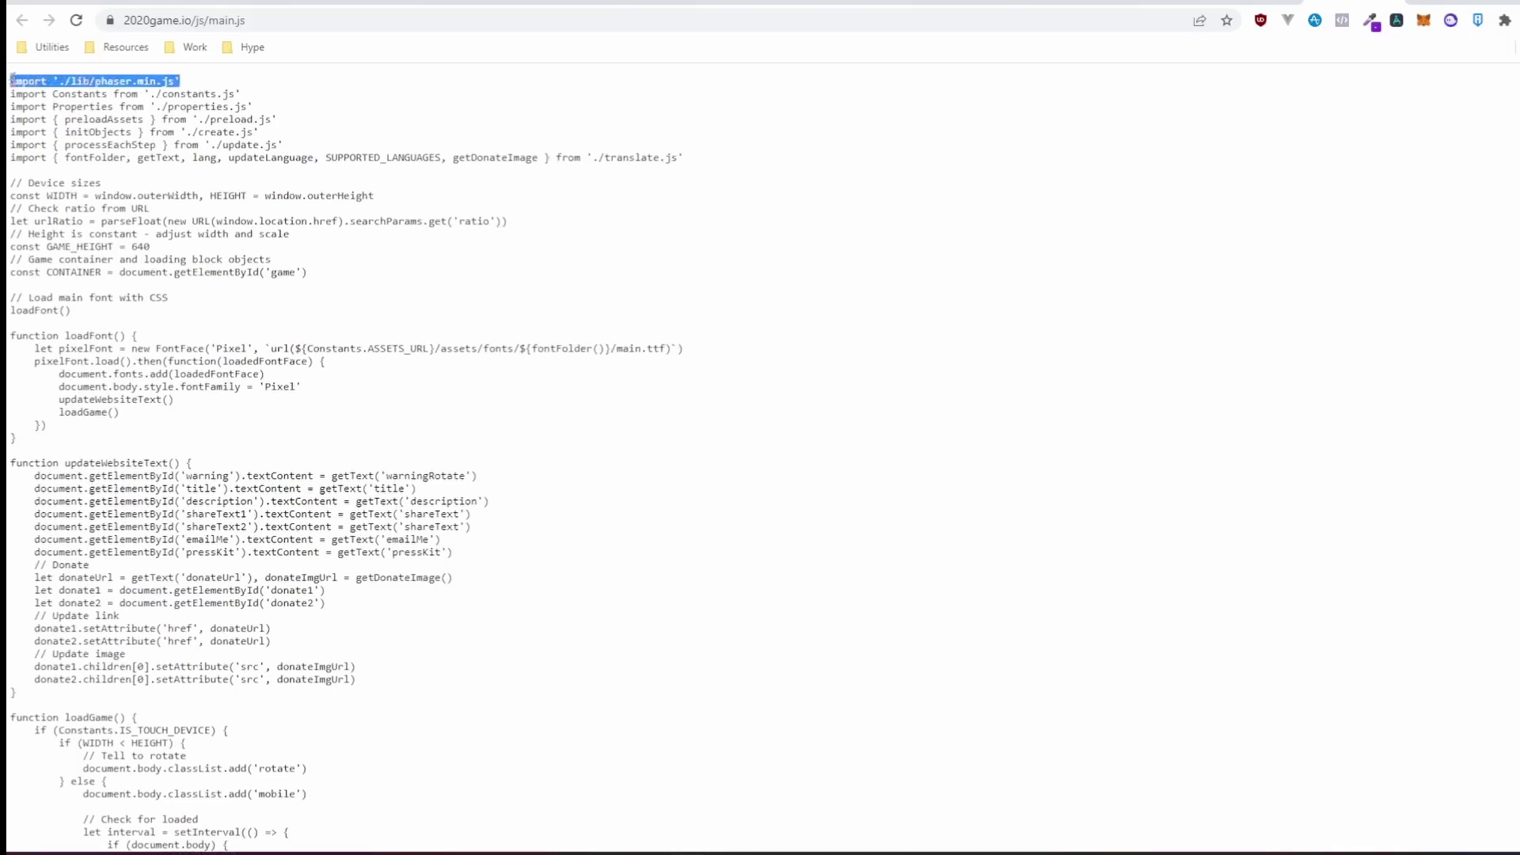
left_click(315, 128)
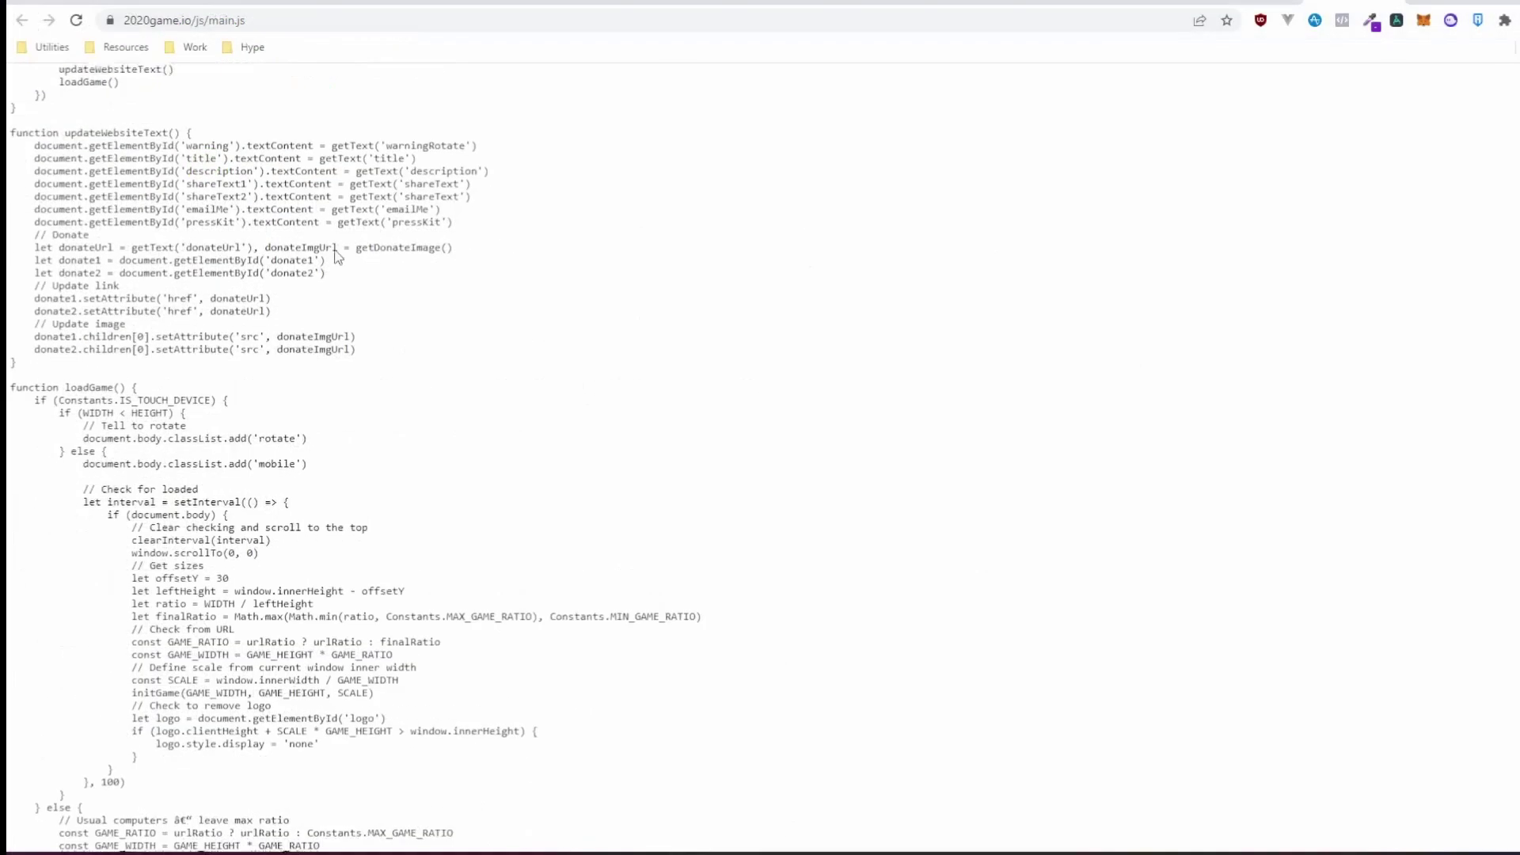
key("ctrl+f")
type("phaser")
key("Return")
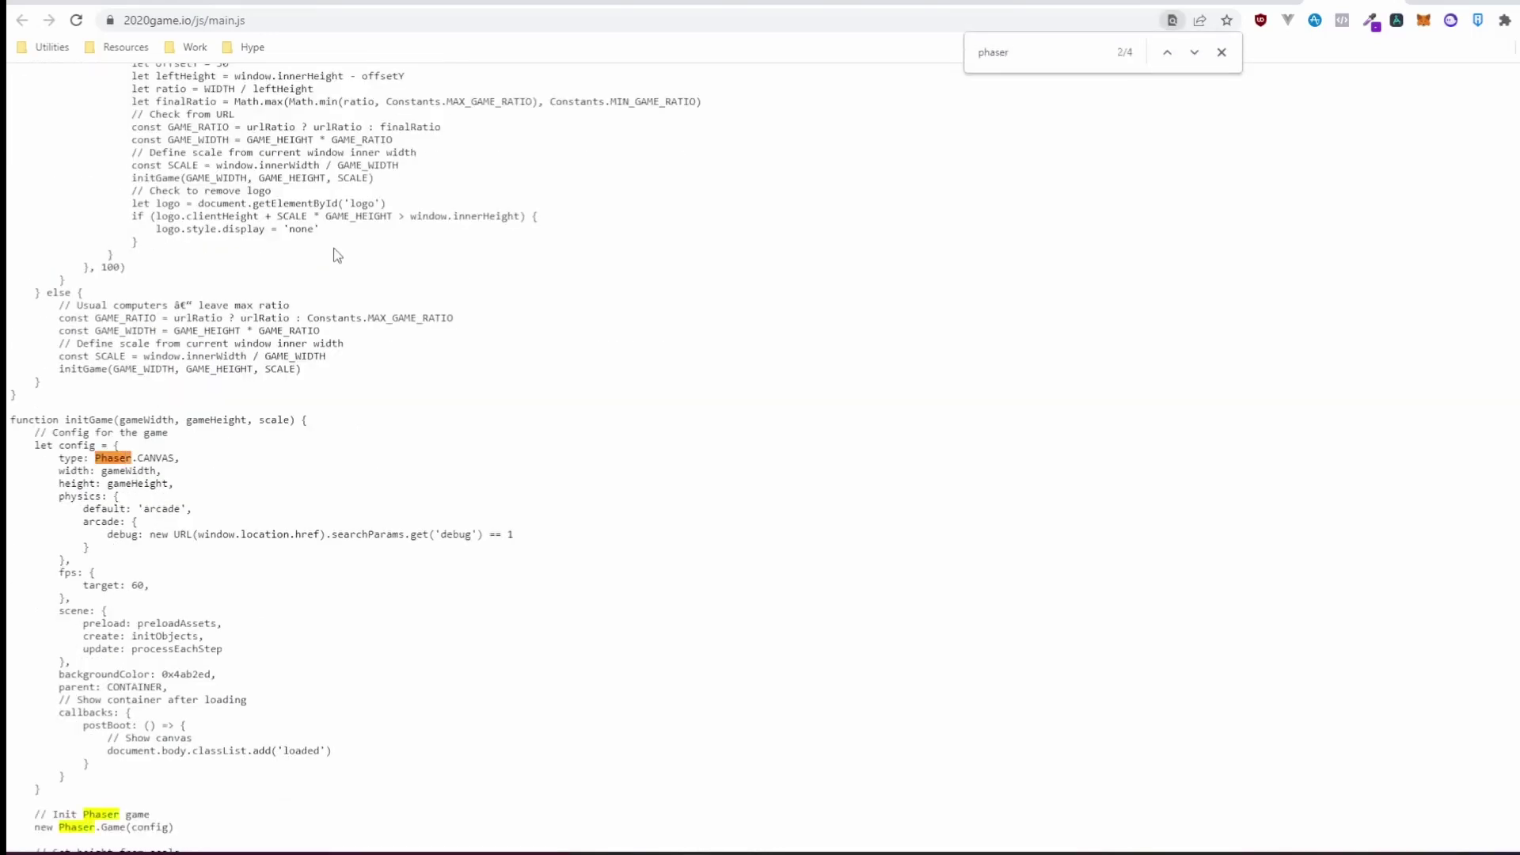
key("Return")
key("Return")
key("Return")
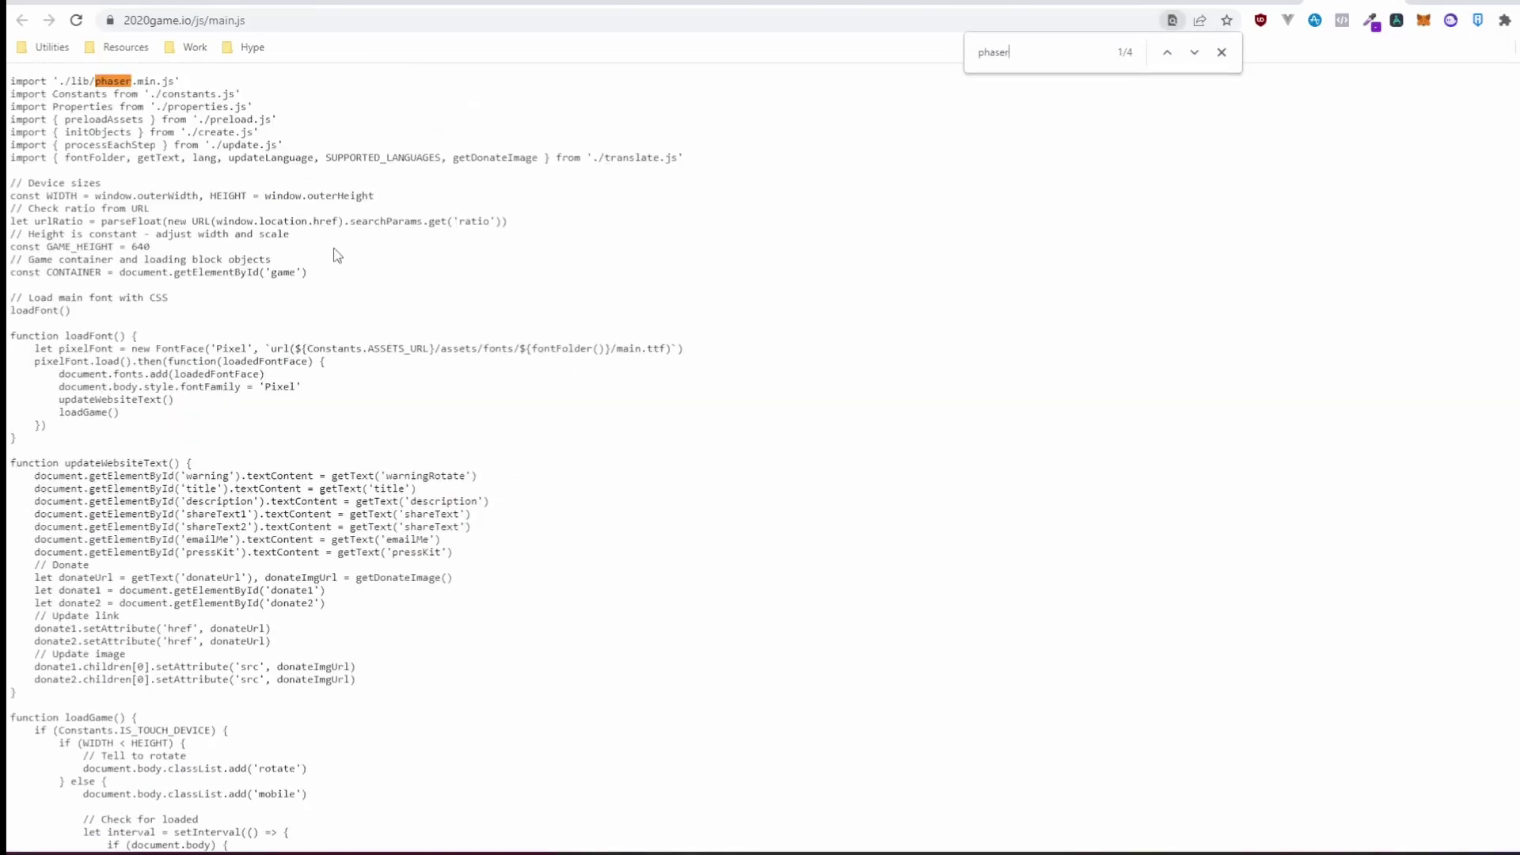
double_click(981, 46)
left_click(1142, 240)
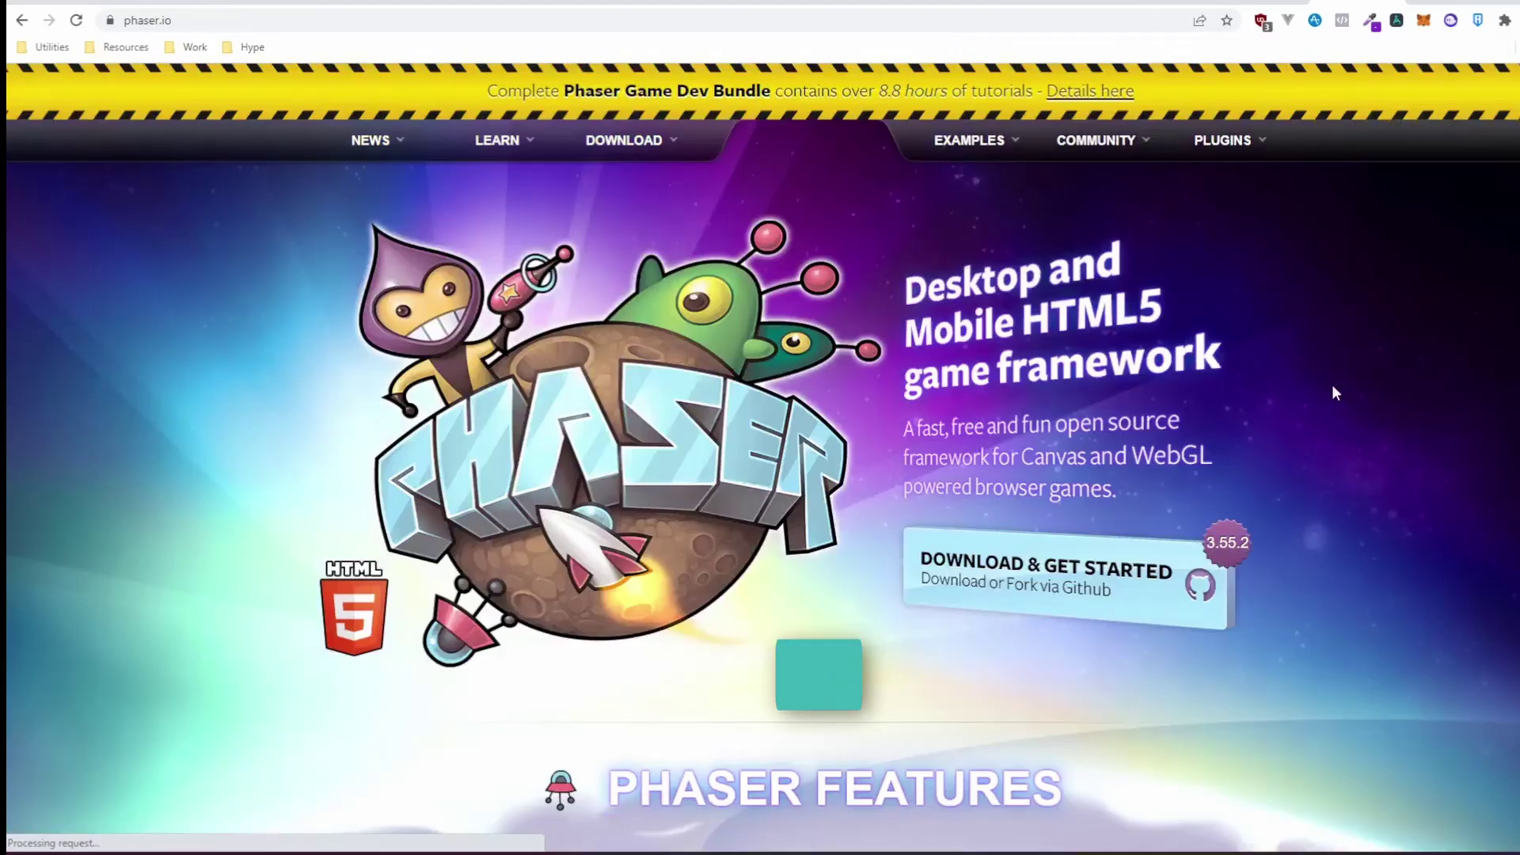